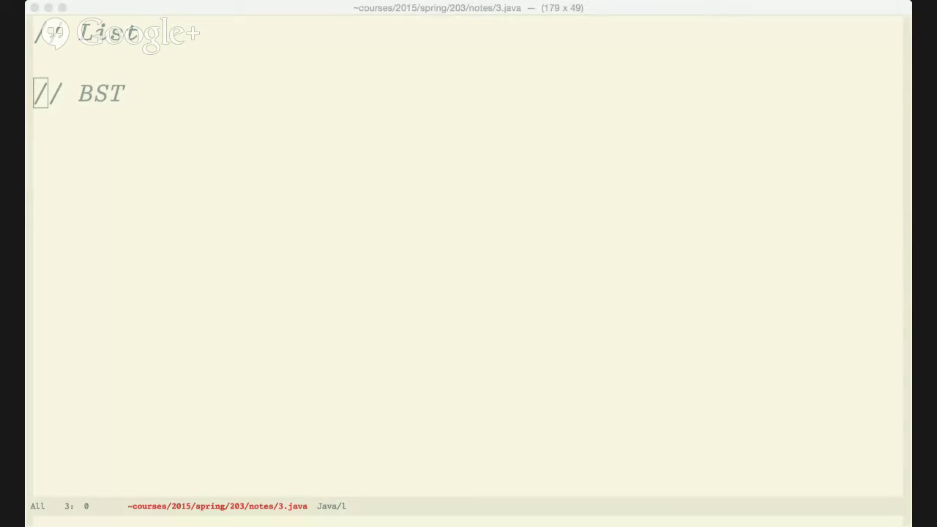
pyautogui.write('/')
# Save the 3.java notes buffer with C-x s and refocus the editor
pyautogui.hotkey('ctrl', 'x')
pyautogui.press('s')
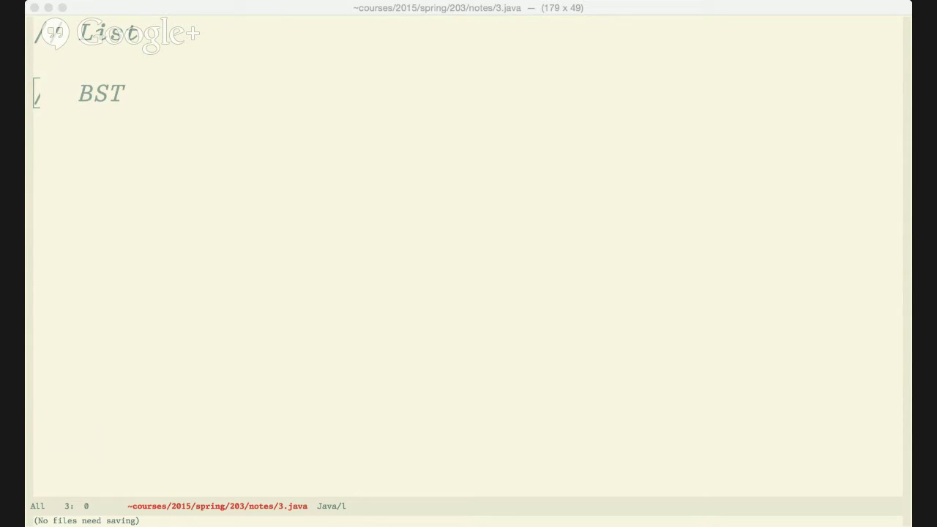
pyautogui.click(91, 103)
# Add a blank line below the BST comment, correct the typo to 'feature?', and save 3.java
pyautogui.press('End')
pyautogui.press('Return')
pyautogui.press('Return')
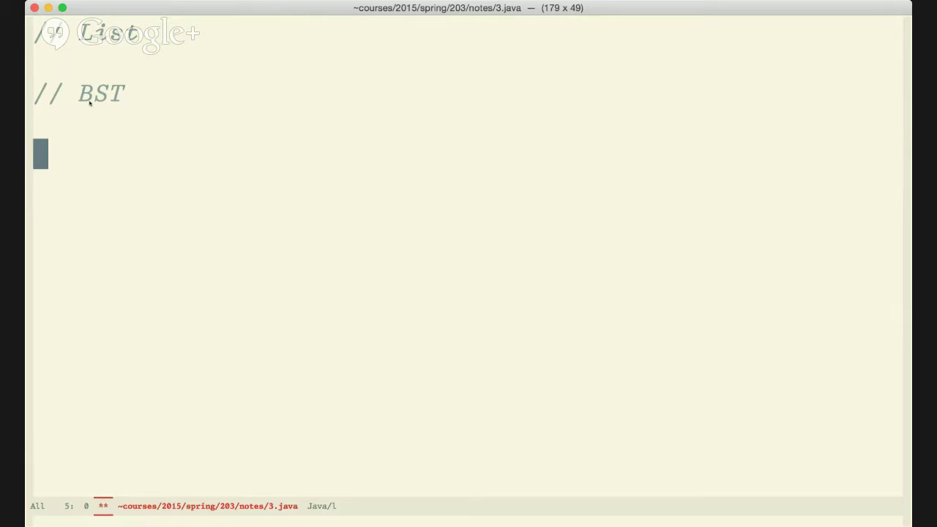
pyautogui.write('// Can you ')
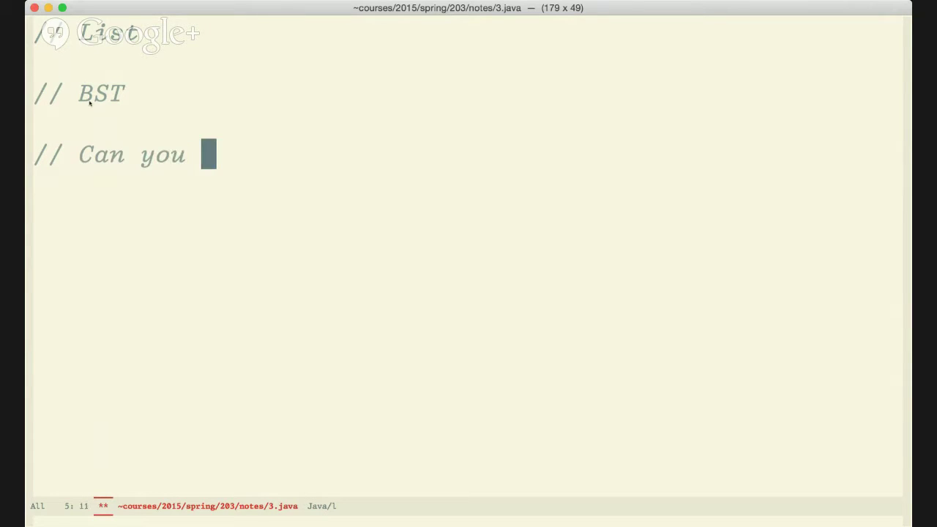
pyautogui.write('go in the chat ')
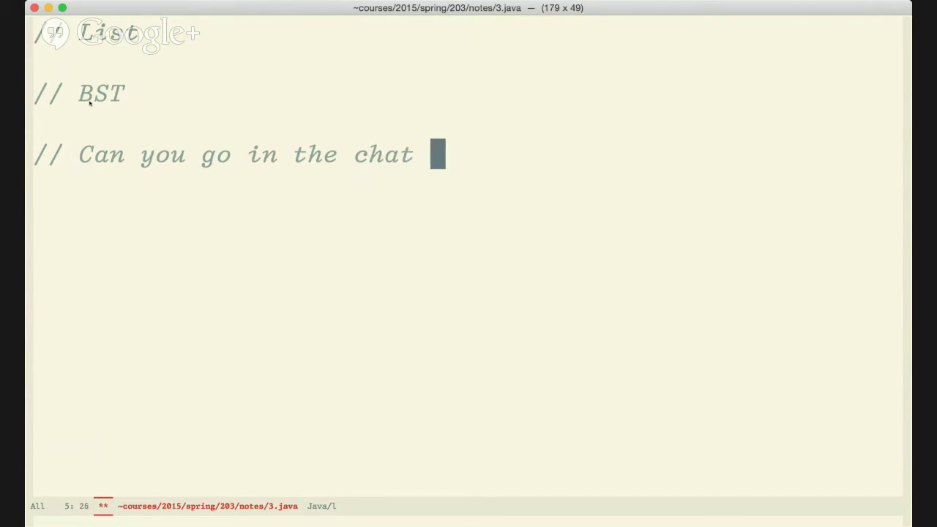
pyautogui.write('to the right')
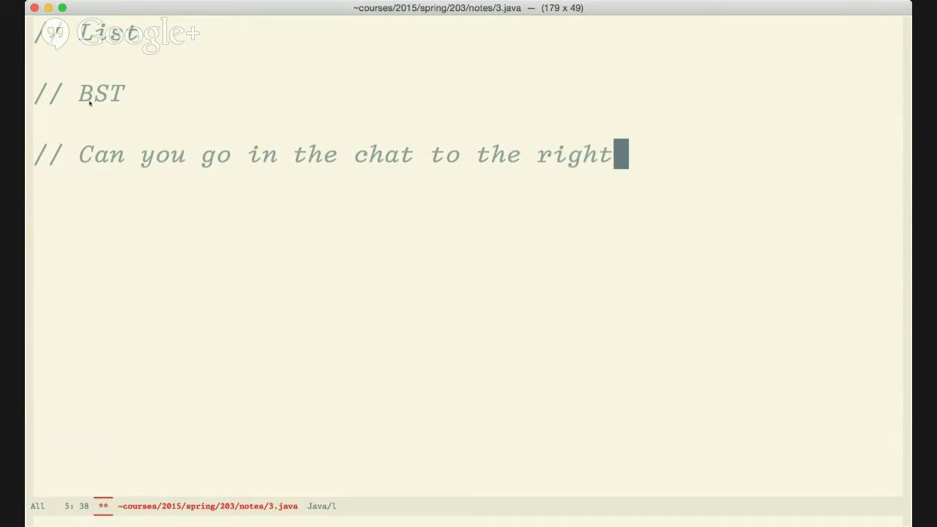
pyautogui.write('? Or ')
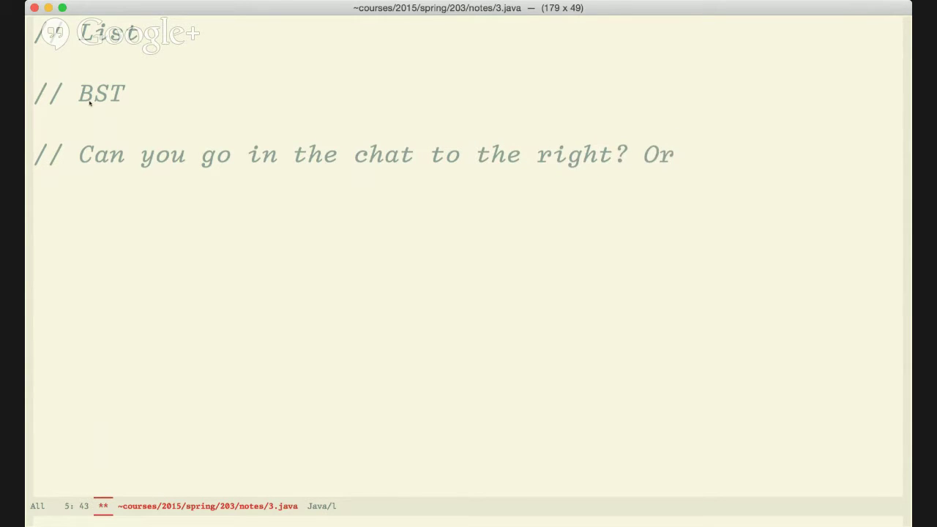
pyautogui.write('use the Q&A fea')
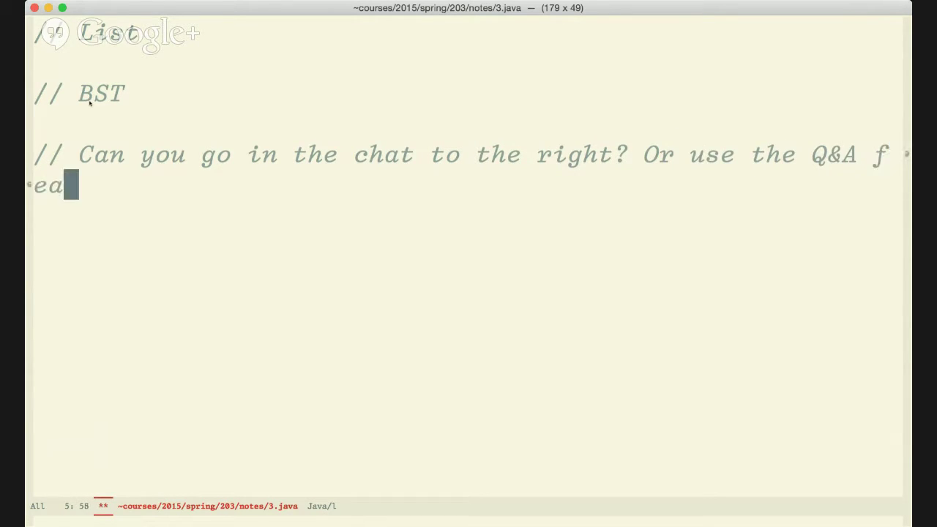
pyautogui.write('ture')
pyautogui.hotkey('alt', 'BackSpace')
pyautogui.press('BackSpace')
pyautogui.write('feaut')
pyautogui.press('BackSpace')
pyautogui.press('BackSpace')
pyautogui.write('tu')
pyautogui.write('re?')
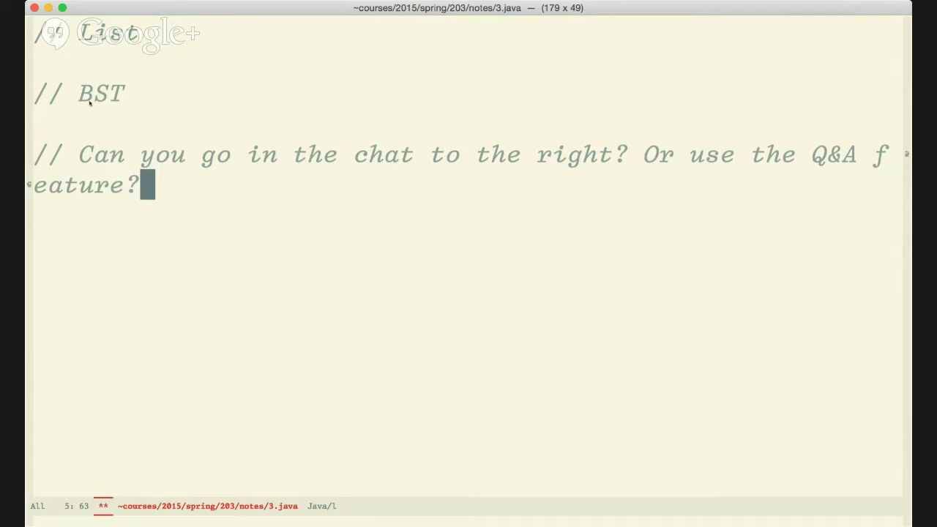
pyautogui.hotkey('ctrl', 'x')
pyautogui.hotkey('ctrl', 's')
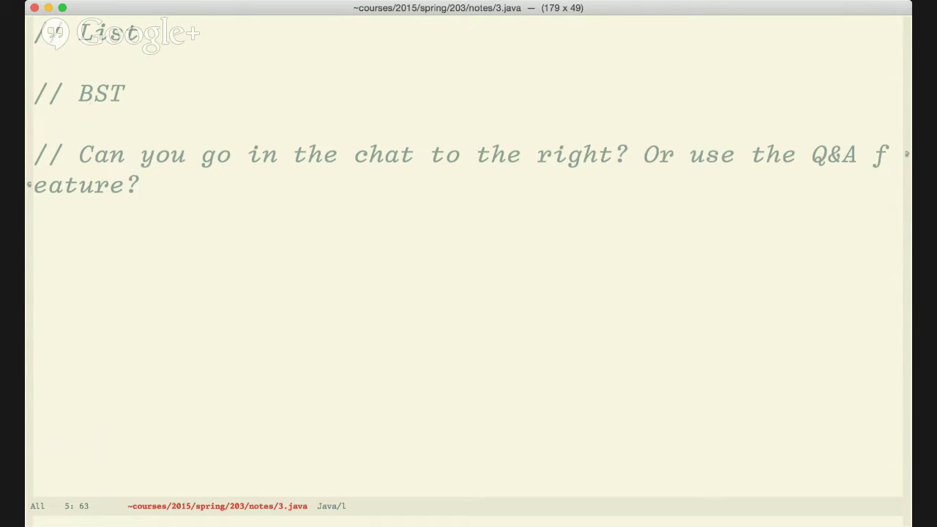
pyautogui.press('super+Tab')
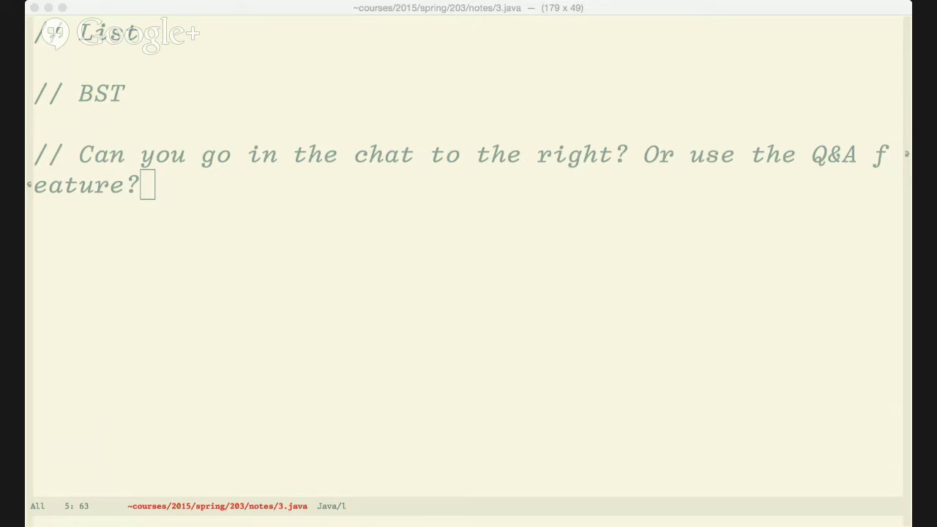
pyautogui.hotkey('ctrl', 'x')
pyautogui.press('s')
# Save any unsaved buffers with C-x s, leaving 3.java's three comments unchanged
pyautogui.hotkey('ctrl', 'x')
pyautogui.press('s')
pyautogui.hotkey('ctrl', 'x')
pyautogui.press('s')
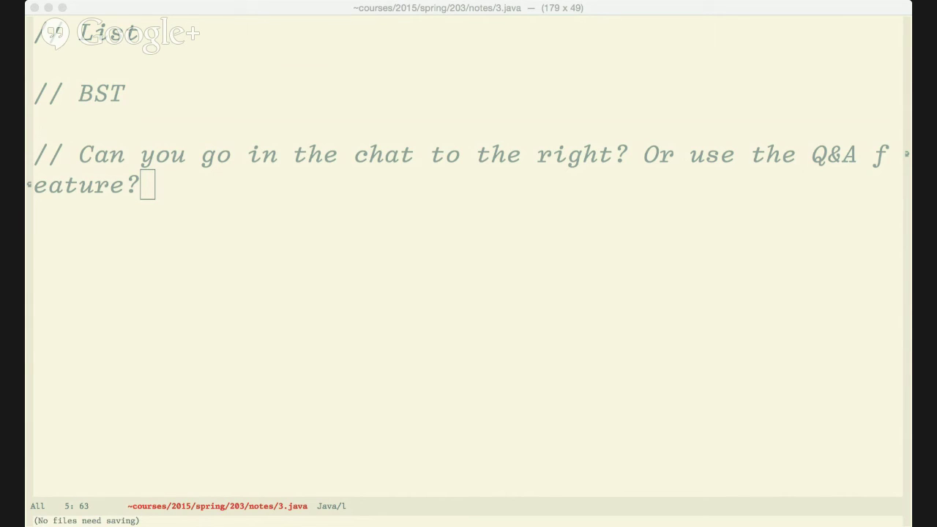